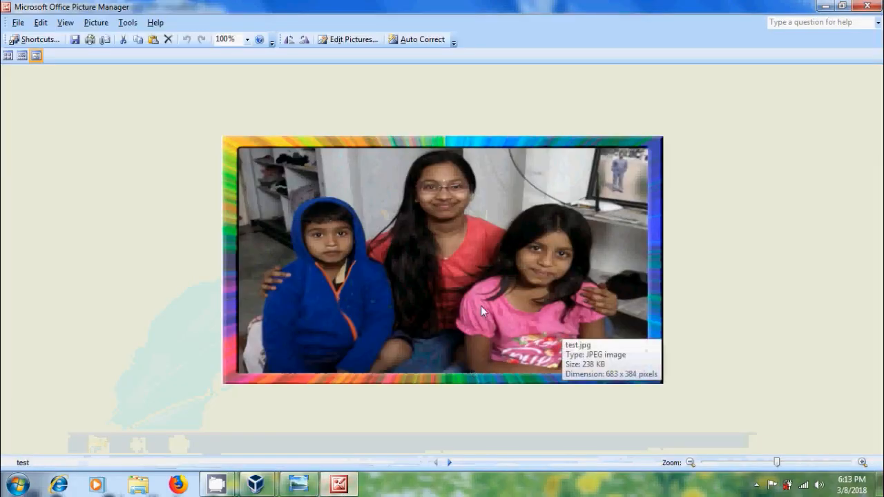
# Switch to the VirtualBox client machine and set the test image on its desktop as the desktop background.
pyautogui.click(824, 8)
pyautogui.rightClick(325, 128)
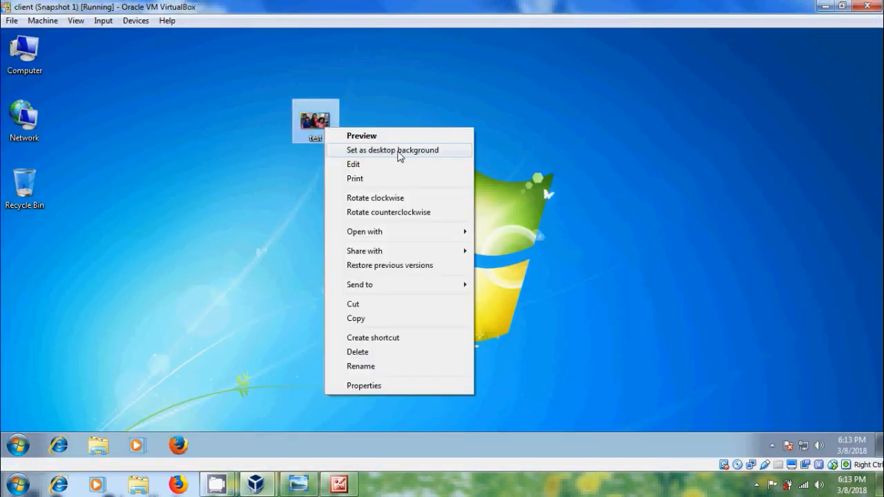
pyautogui.click(398, 152)
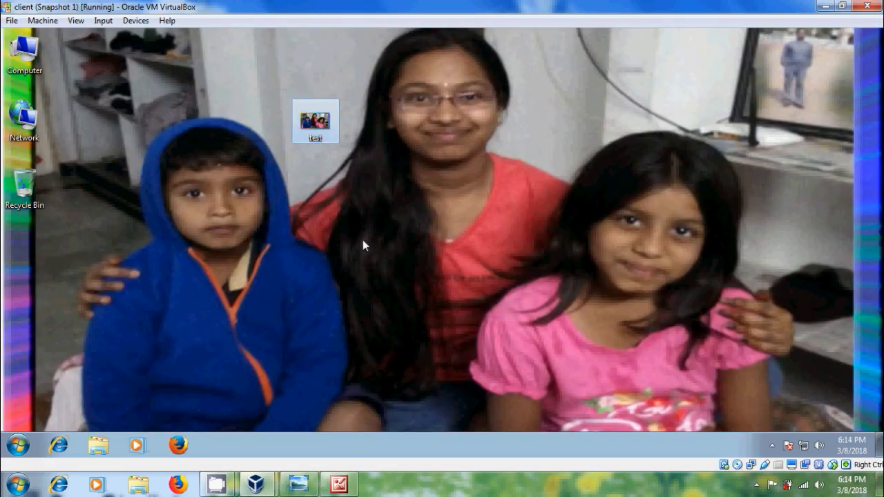
pyautogui.click(271, 254)
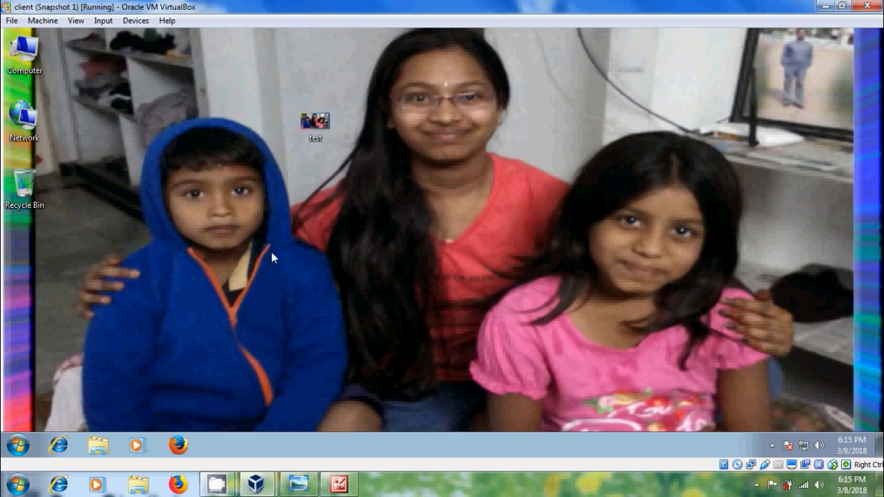
# Launch Registry Editor in the client machine by running regedit, and allow it to make changes.
pyautogui.press('super+r')
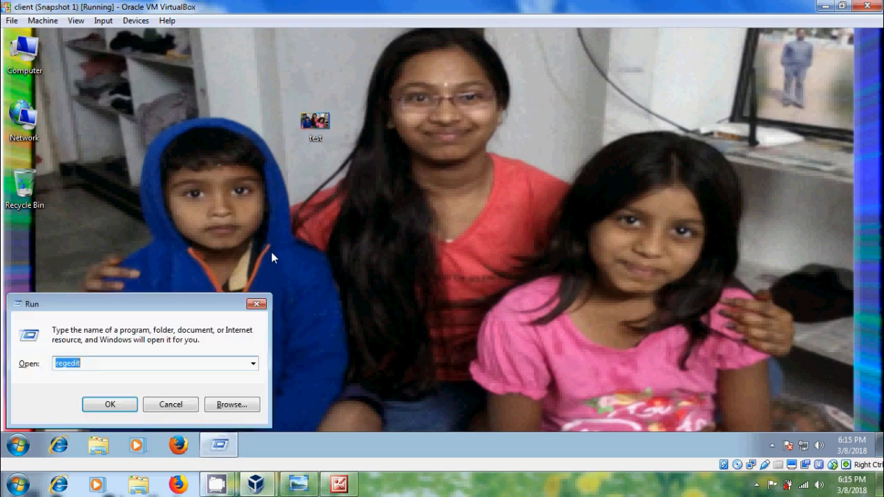
pyautogui.write('rege')
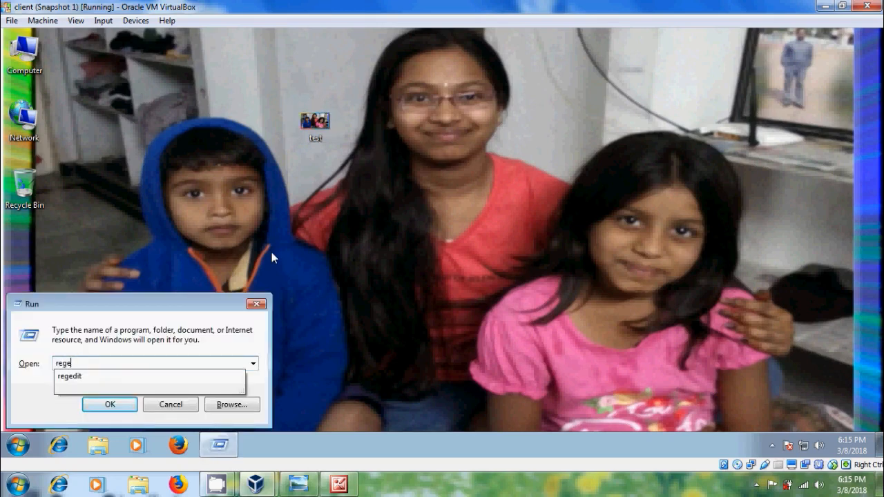
pyautogui.write('dit')
pyautogui.press('Return')
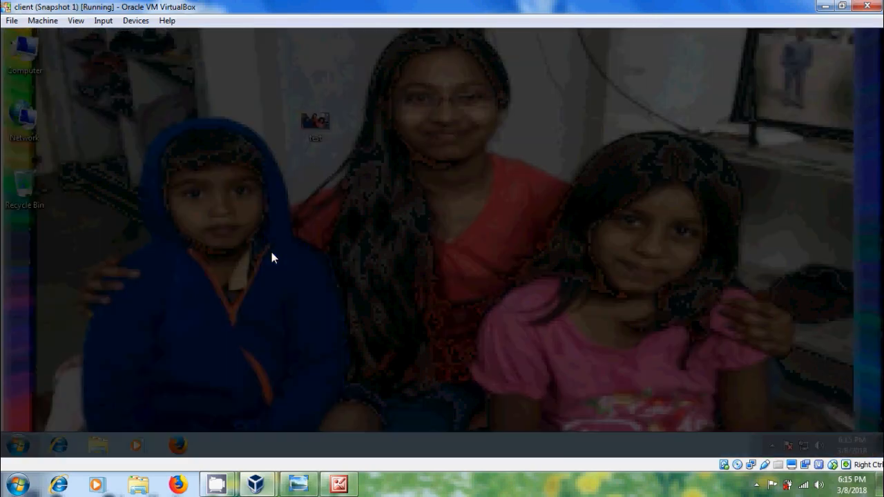
pyautogui.click(213, 385)
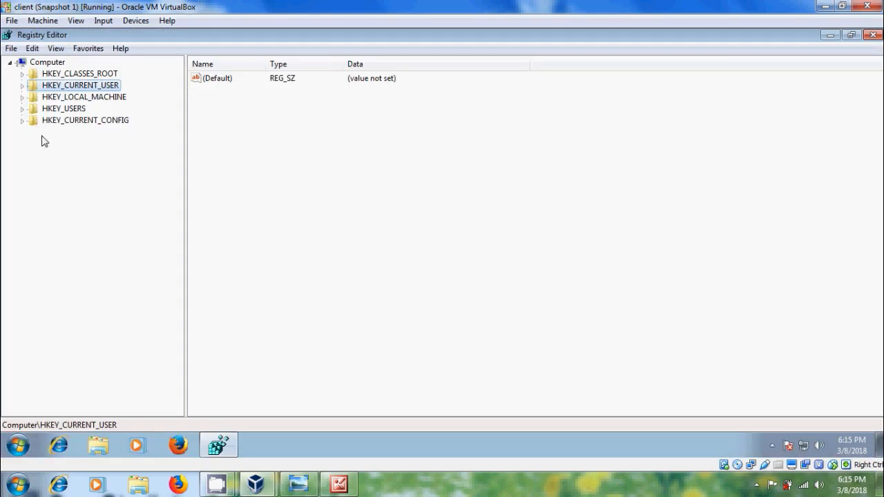
# Expand the registry tree to HKEY_CURRENT_USER\Software\Microsoft\Windows\CurrentVersion\Policies and select the Policies key.
pyautogui.click(22, 86)
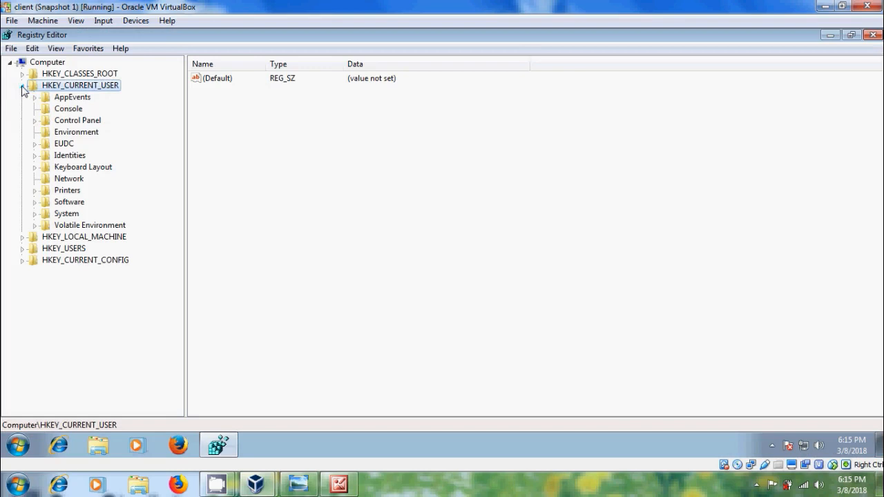
pyautogui.click(35, 203)
pyautogui.click(46, 260)
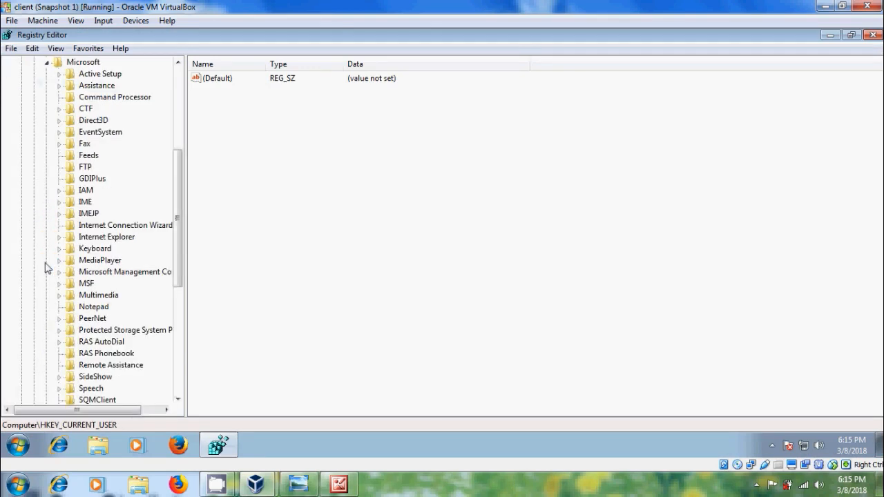
pyautogui.moveTo(177, 218); pyautogui.dragTo(177, 325)
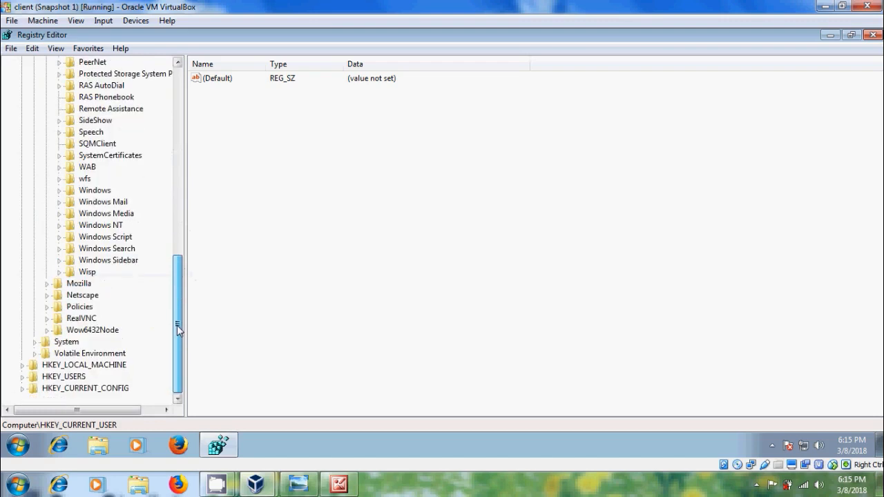
pyautogui.click(59, 191)
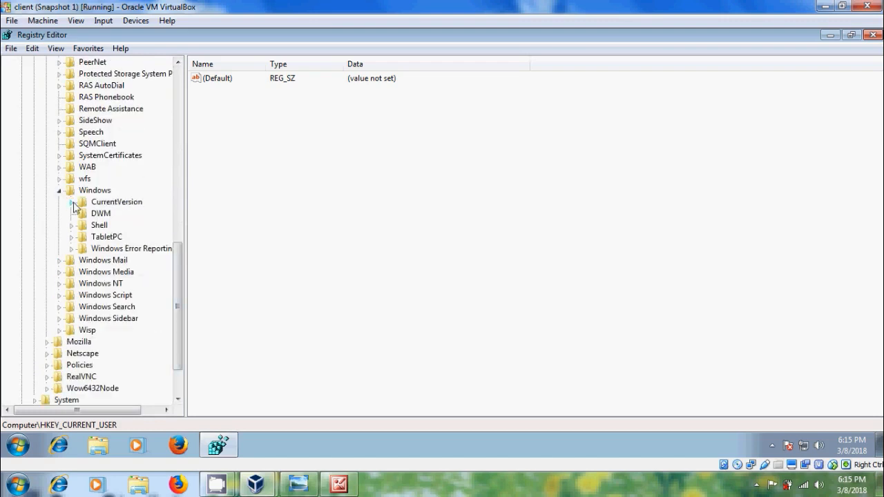
pyautogui.click(71, 203)
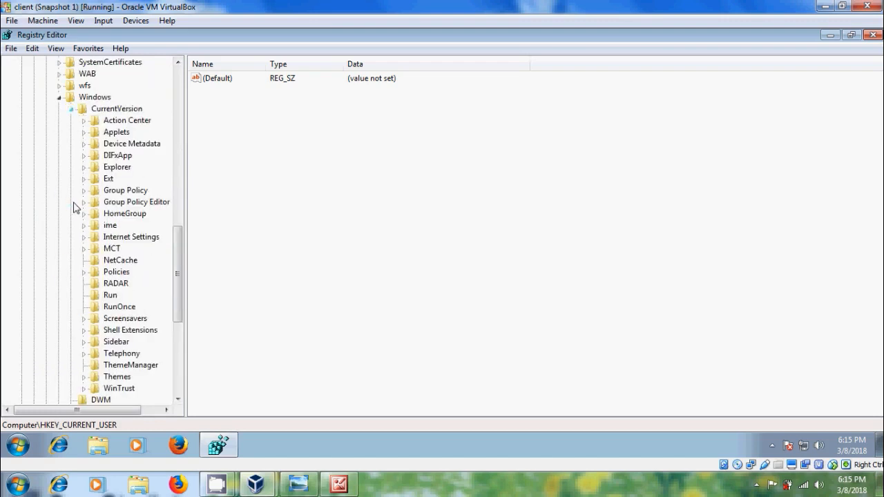
pyautogui.click(117, 272)
pyautogui.doubleClick(117, 273)
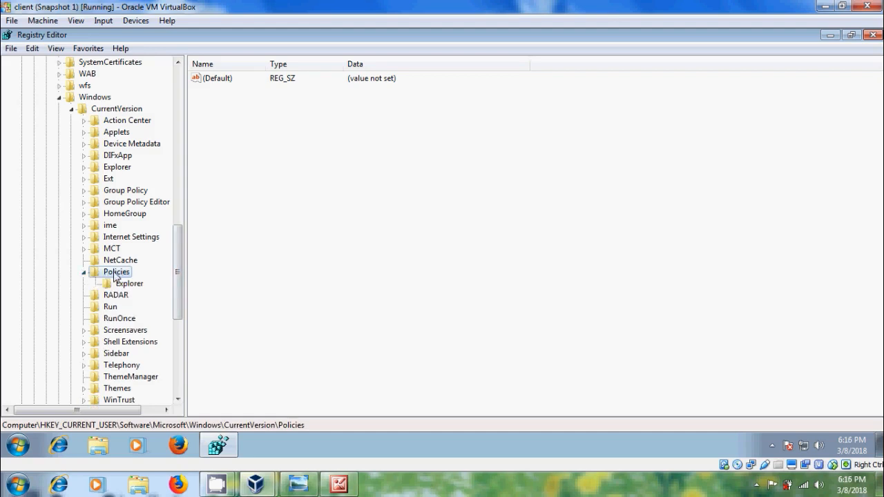
# Create a new key named System under the Policies key.
pyautogui.rightClick(117, 273)
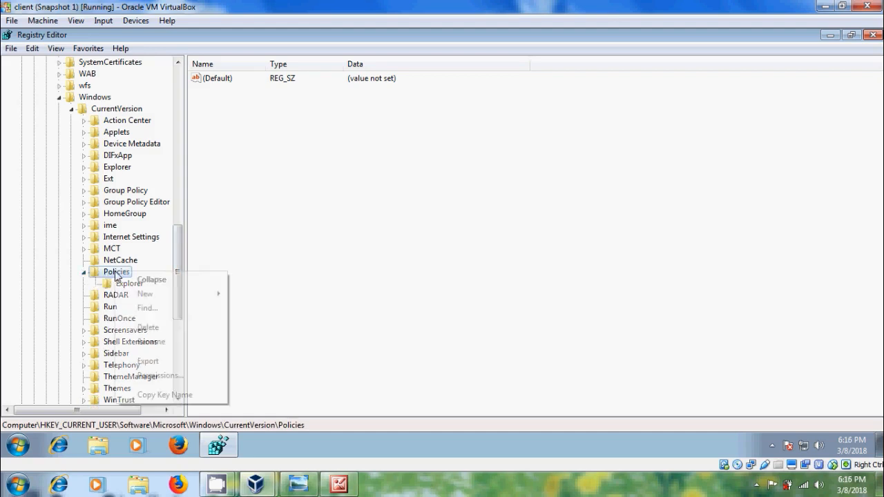
pyautogui.moveTo(192, 296)
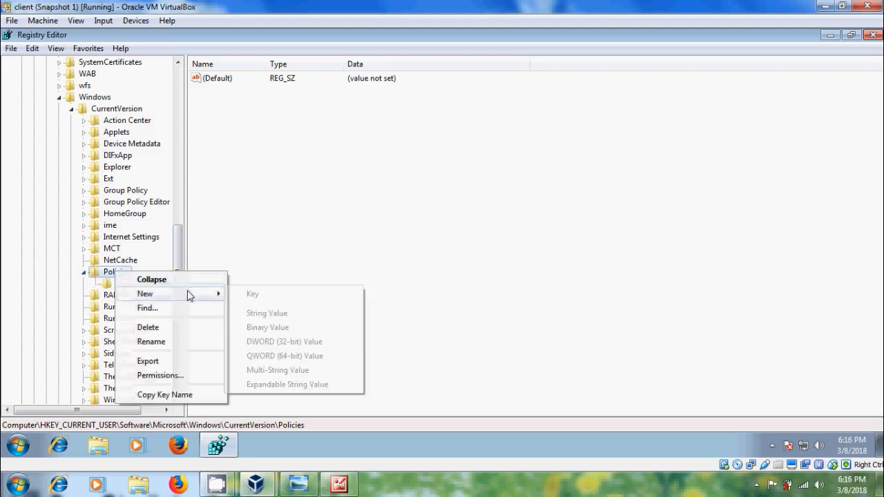
pyautogui.click(250, 299)
pyautogui.write('S')
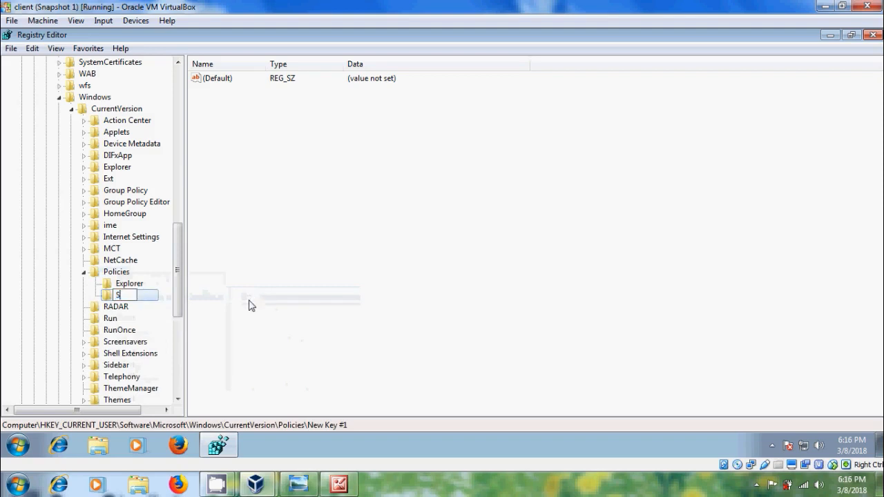
pyautogui.write('ystem')
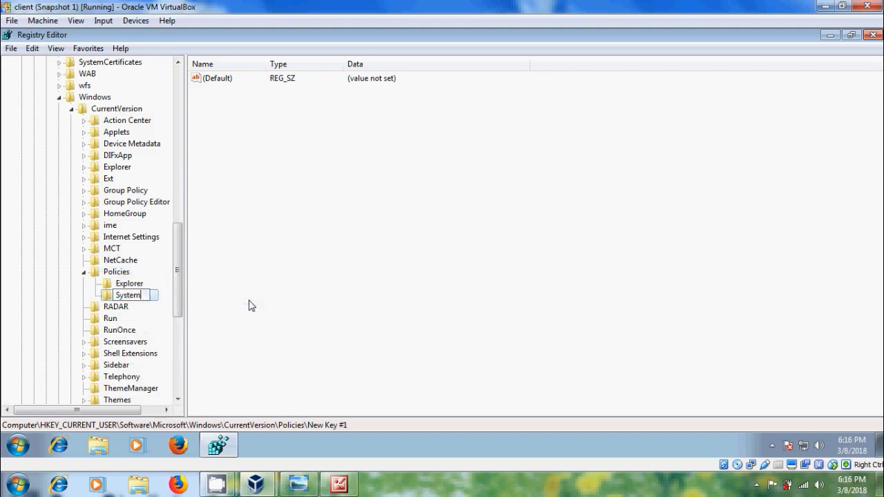
pyautogui.press('Return')
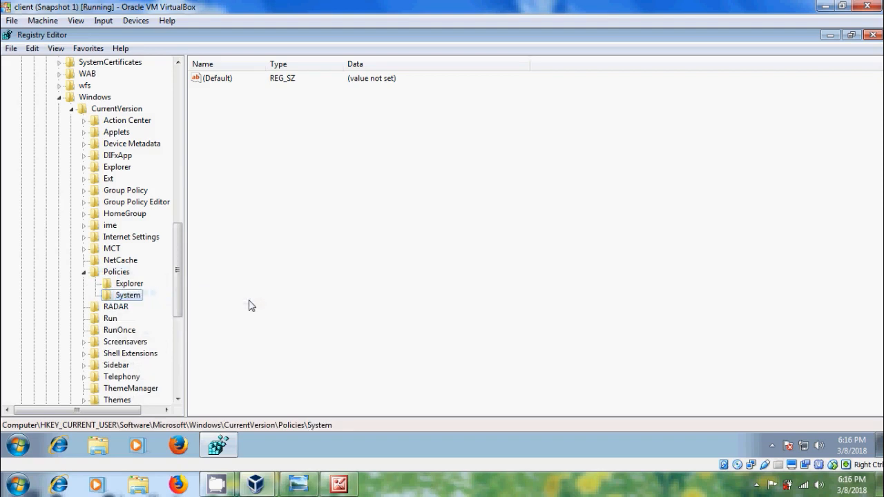
# Create a string value named Wallpaper in the System key and open it for editing.
pyautogui.rightClick(275, 136)
pyautogui.moveTo(304, 138)
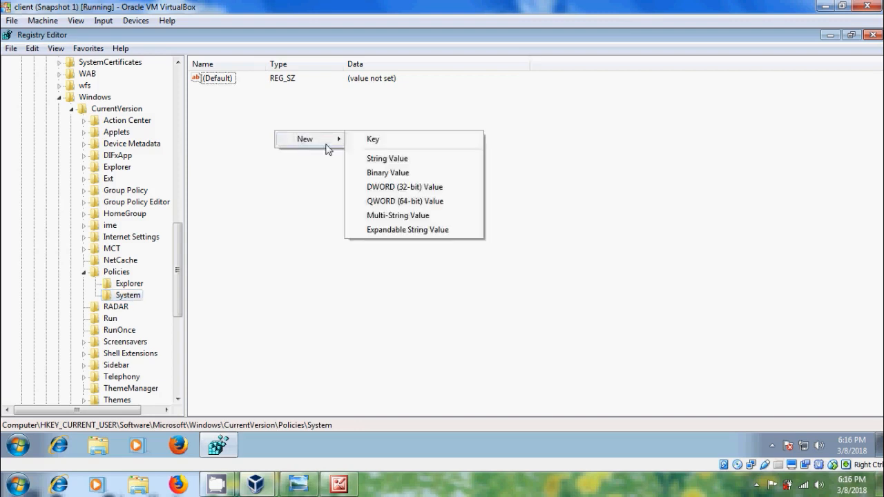
pyautogui.click(415, 159)
pyautogui.write('Wall')
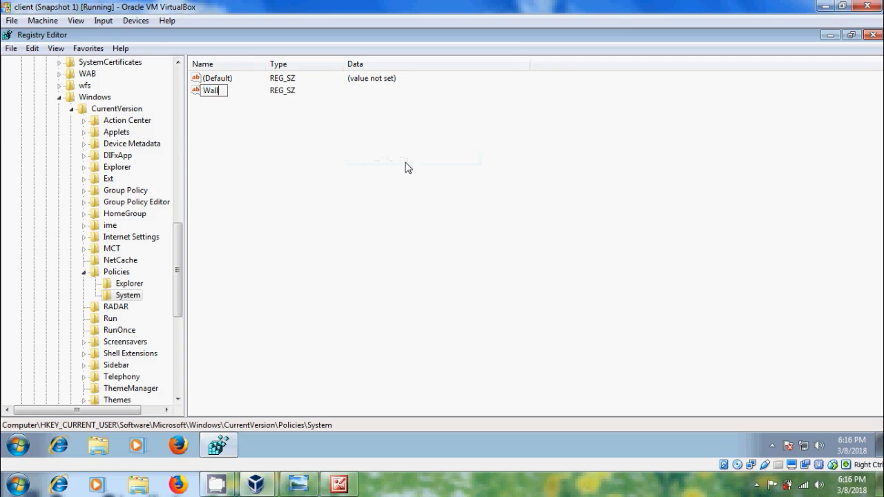
pyautogui.write('paper')
pyautogui.press('Return')
pyautogui.press('Return')
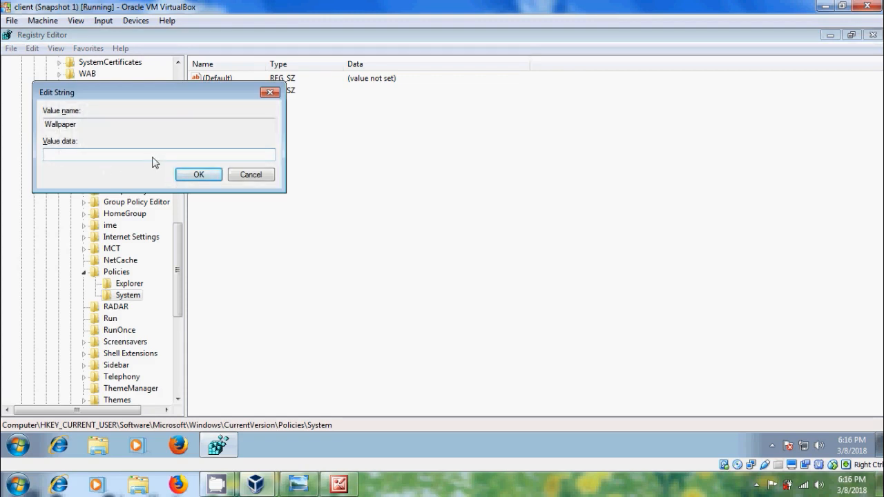
# Switch to Windows Explorer and copy the folder location of the desktop's test image from its file properties.
pyautogui.click(18, 445)
pyautogui.click(209, 295)
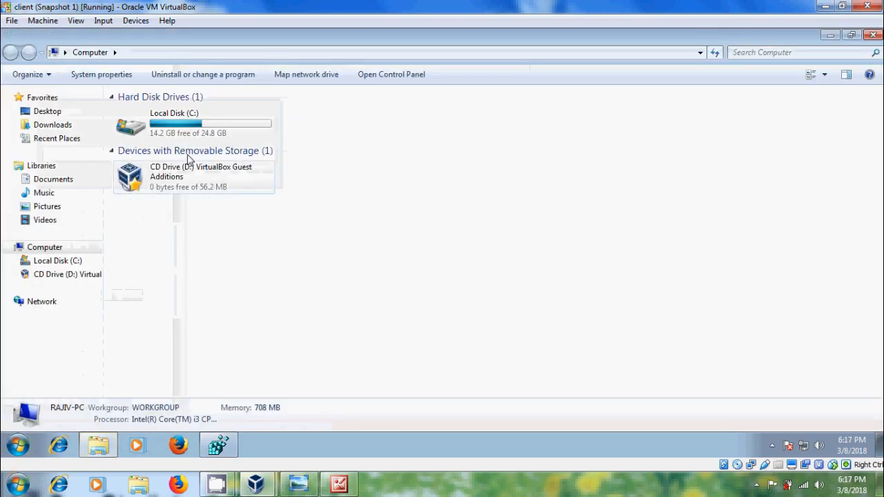
pyautogui.click(44, 113)
pyautogui.click(456, 141)
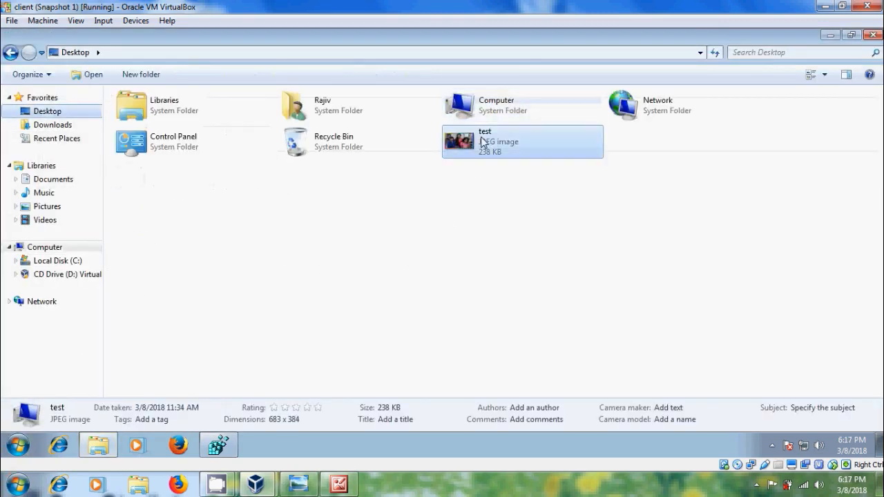
pyautogui.rightClick(482, 141)
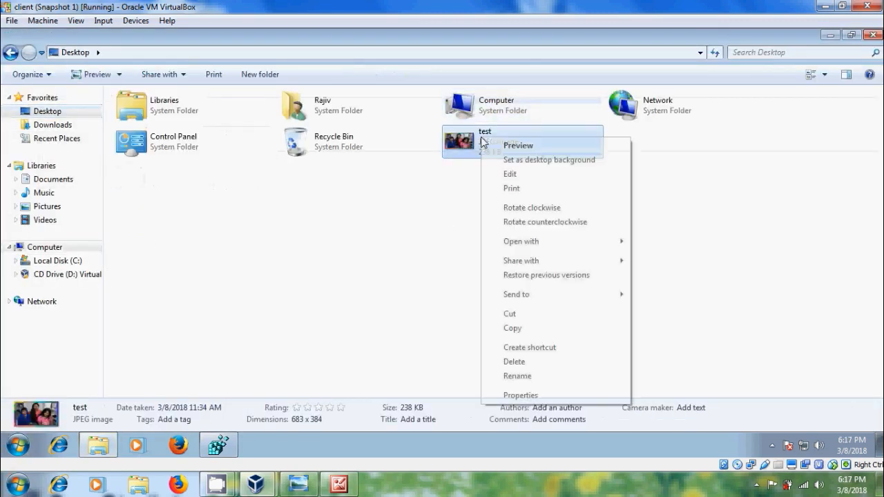
pyautogui.click(520, 395)
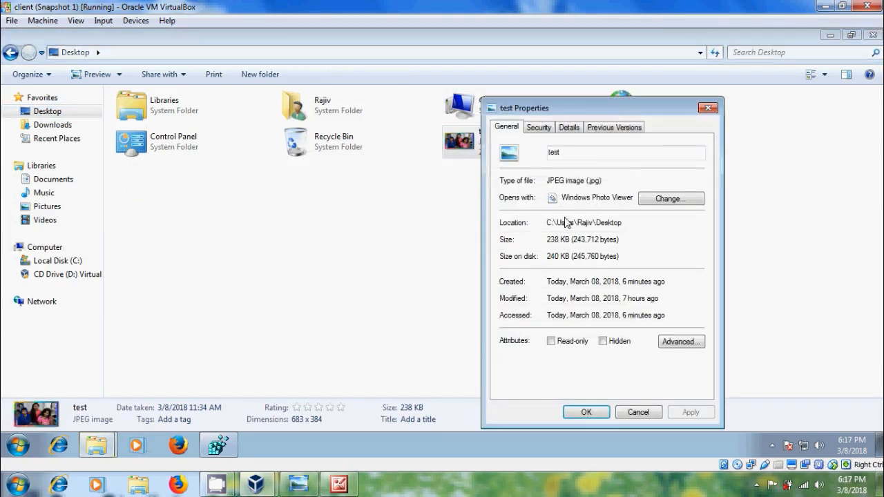
pyautogui.moveTo(547, 223); pyautogui.dragTo(623, 227)
pyautogui.hotkey('ctrl', 'c')
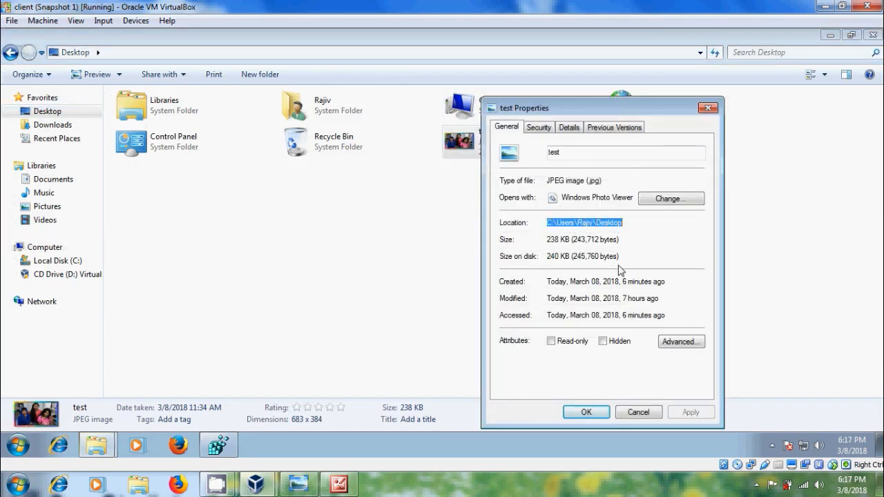
pyautogui.click(708, 108)
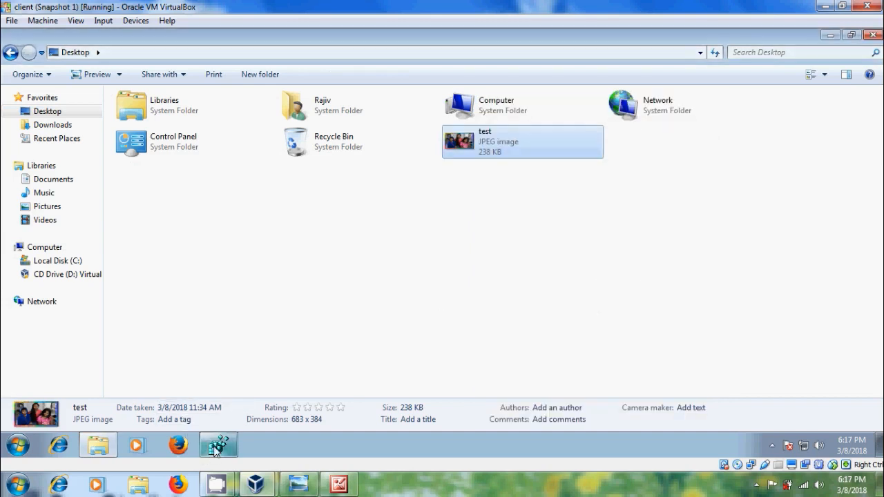
# Back in Registry Editor, set the Wallpaper value data to the copied desktop folder path followed by \test.jpg.
pyautogui.click(216, 447)
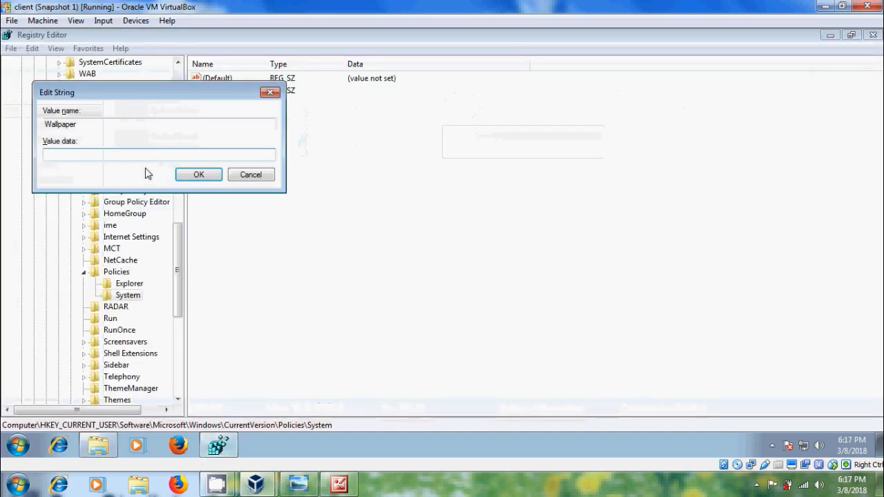
pyautogui.hotkey('ctrl', 'v')
pyautogui.write('\\')
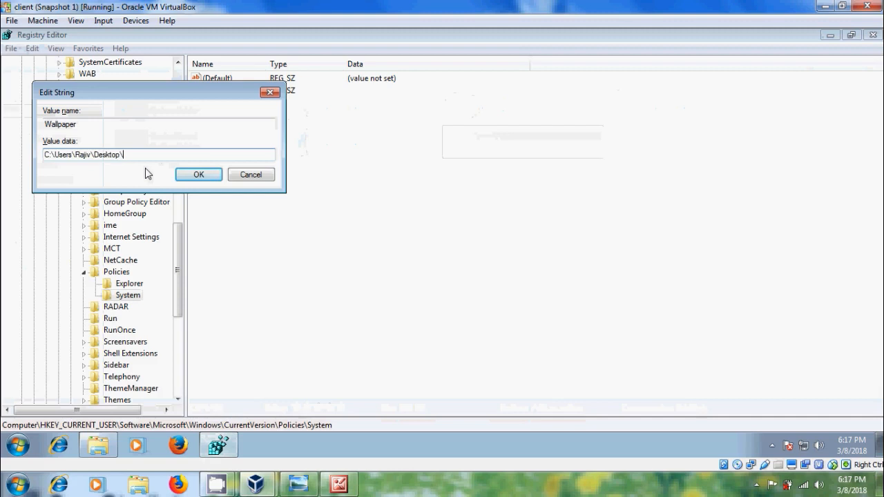
pyautogui.write('test.')
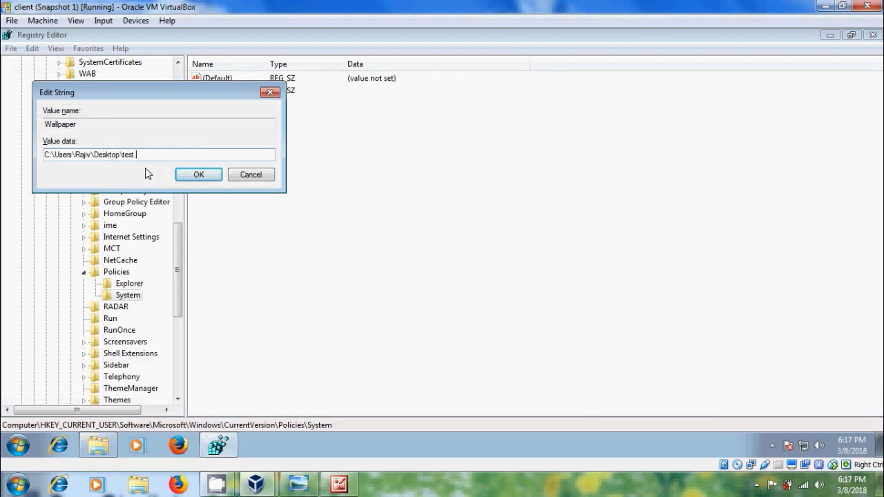
pyautogui.write('jpg')
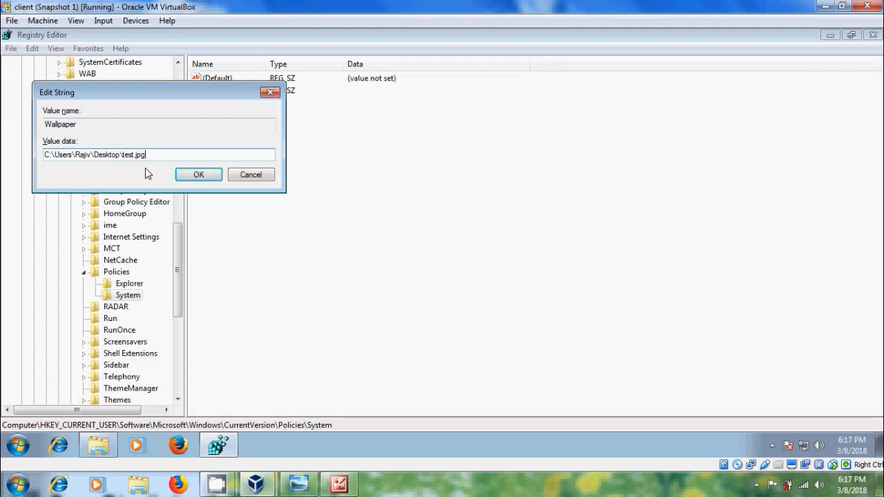
pyautogui.click(206, 176)
# Create a second string value named WallpaperStyle in the System key.
pyautogui.rightClick(229, 147)
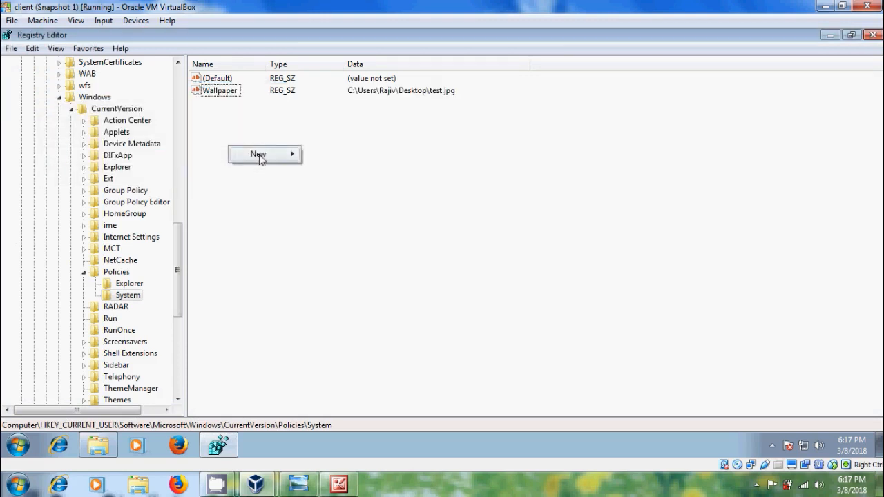
pyautogui.moveTo(262, 159)
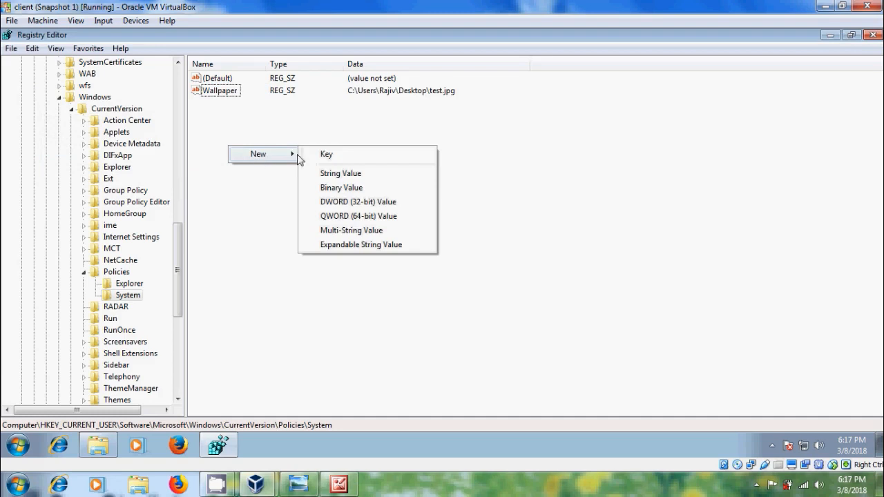
pyautogui.click(364, 177)
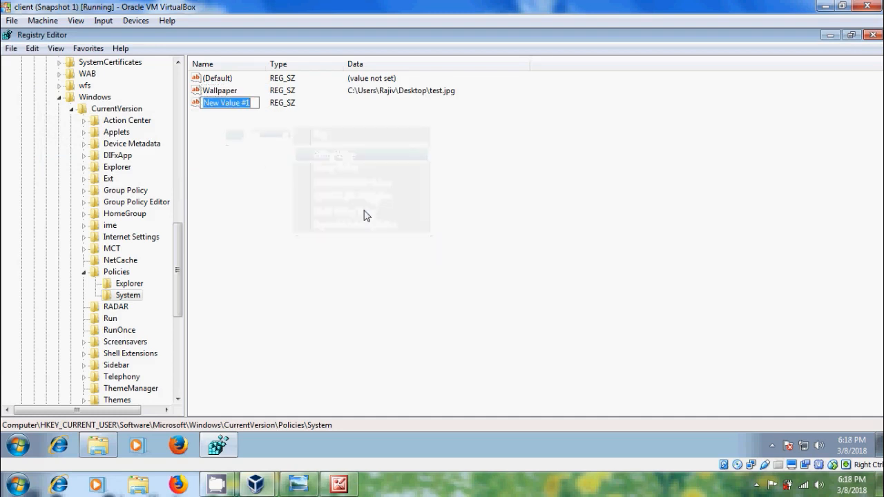
pyautogui.write('Wall')
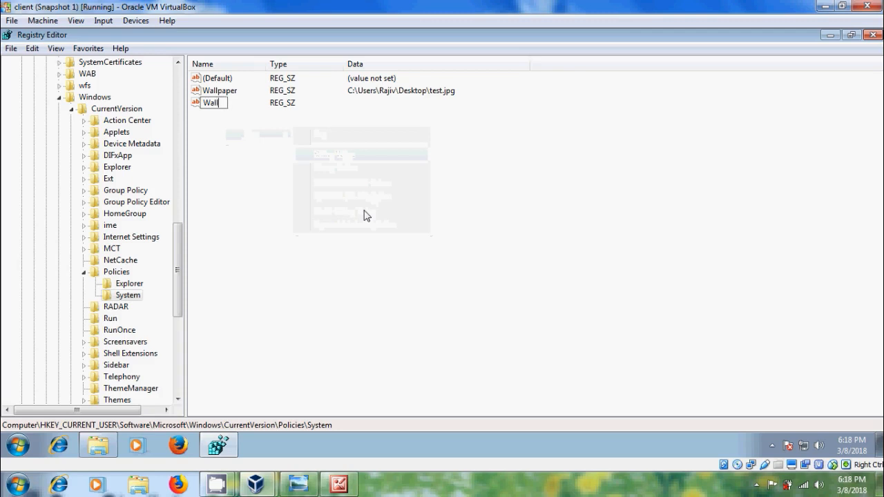
pyautogui.write('paperStyle')
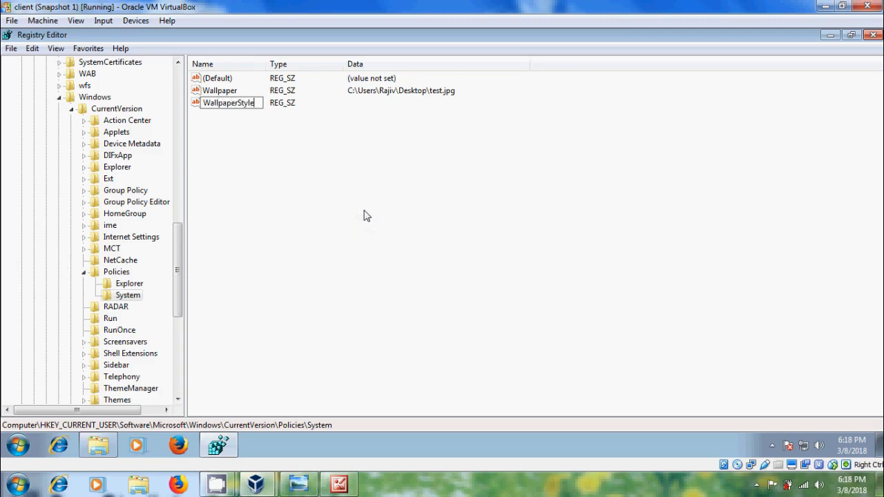
pyautogui.press('Return')
# Set the WallpaperStyle value data to 1 and close Registry Editor.
pyautogui.press('Return')
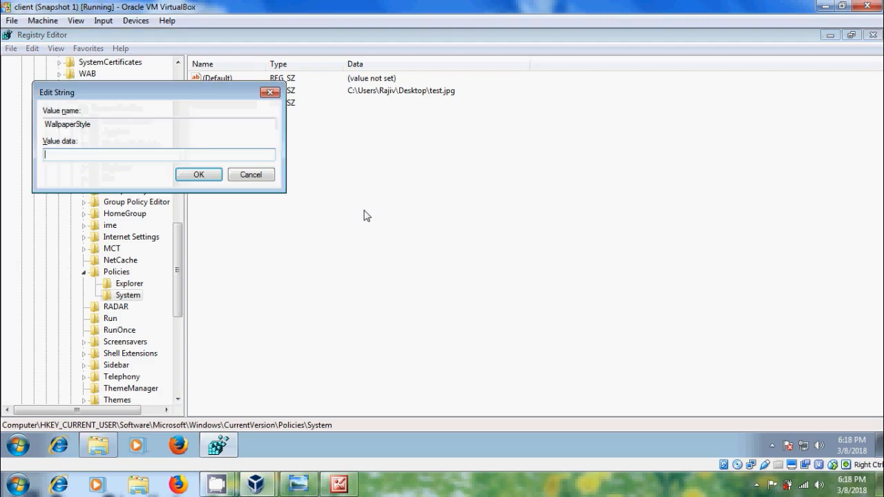
pyautogui.moveTo(142, 89); pyautogui.dragTo(379, 146)
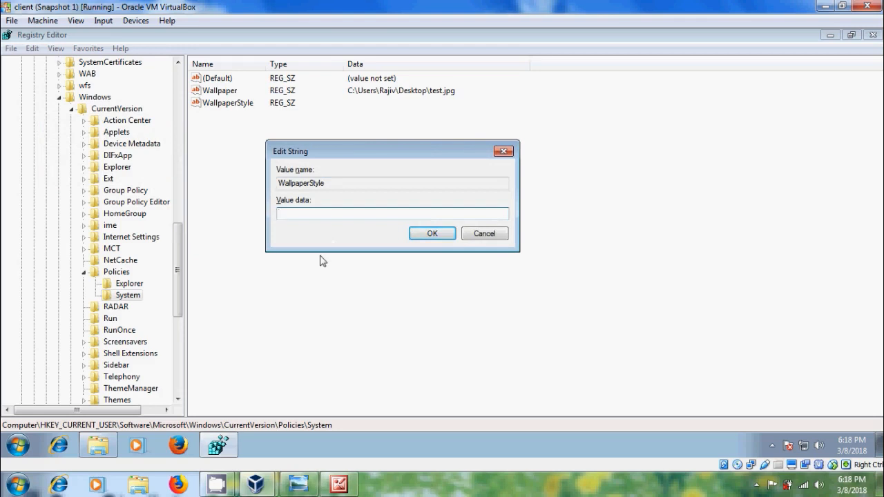
pyautogui.write('0')
pyautogui.press('BackSpace')
pyautogui.write('1')
pyautogui.write('2')
pyautogui.press('BackSpace')
pyautogui.write('1')
pyautogui.click(445, 237)
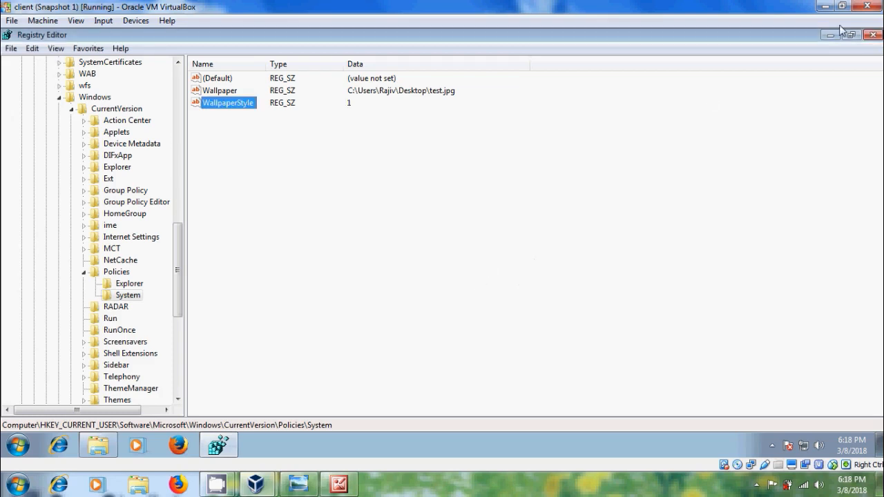
pyautogui.click(873, 34)
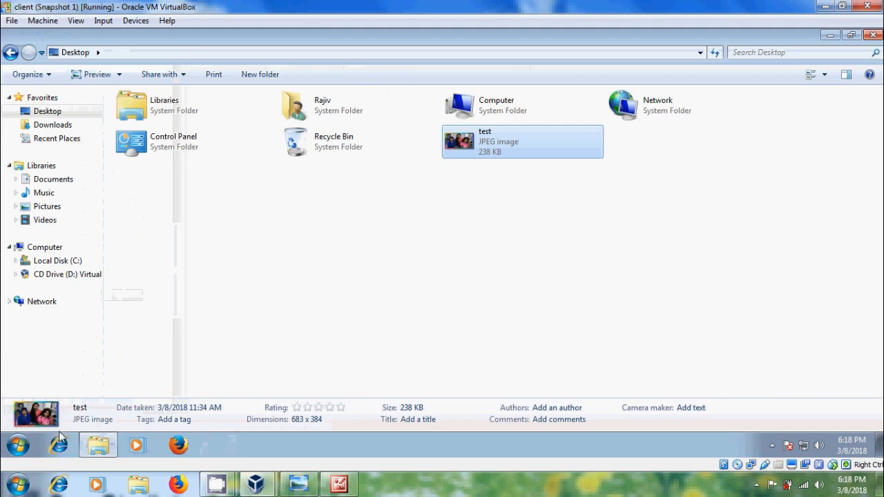
# Log off the virtual machine's Windows session and log back on so the wallpaper policy is applied.
pyautogui.click(18, 445)
pyautogui.moveTo(225, 411)
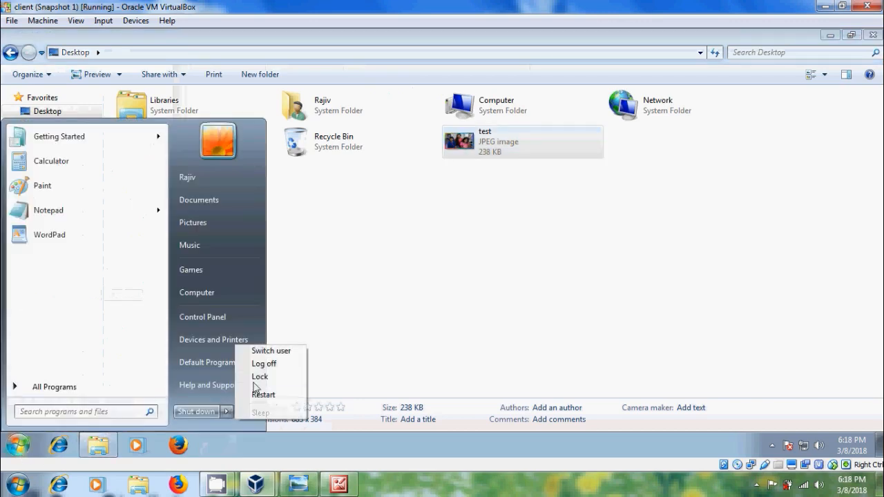
pyautogui.click(276, 363)
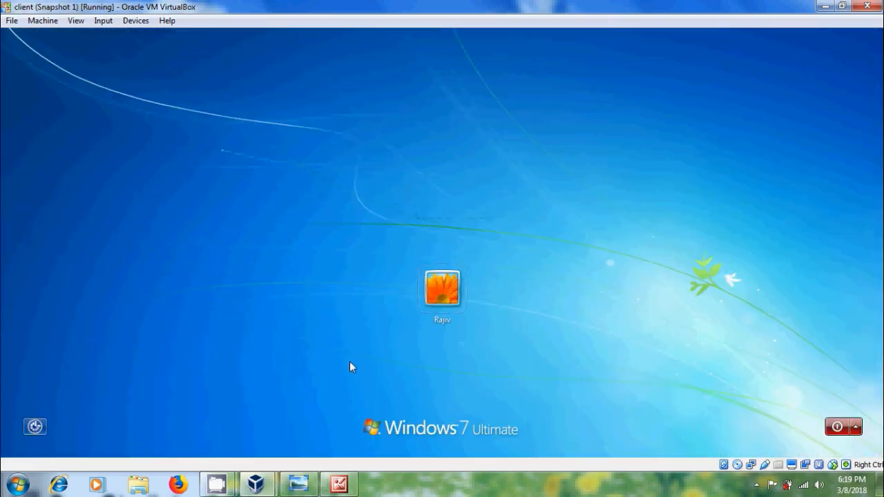
pyautogui.click(430, 287)
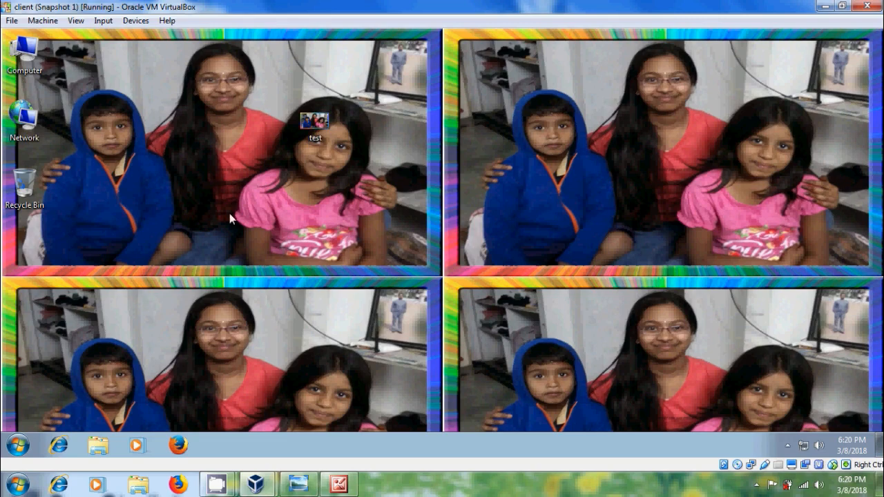
# Try to apply the Windows 7 Aero theme in the desktop personalization settings, closing the window after the attempt.
pyautogui.rightClick(190, 154)
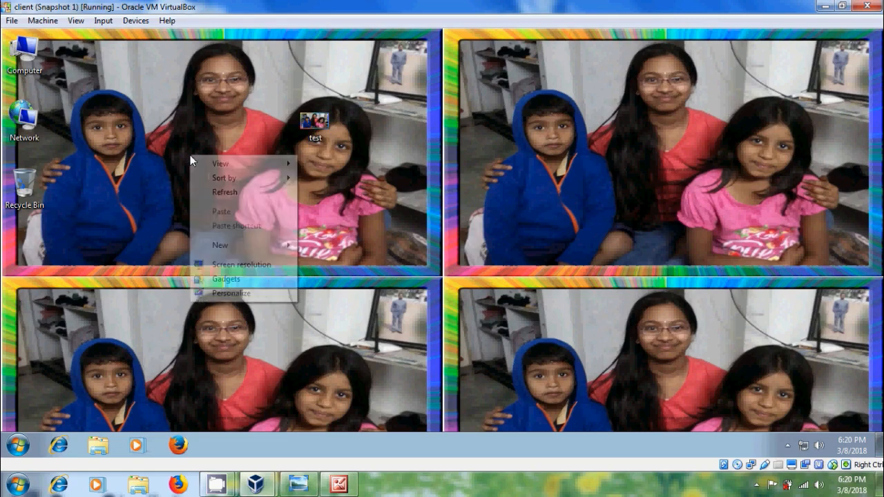
pyautogui.click(253, 294)
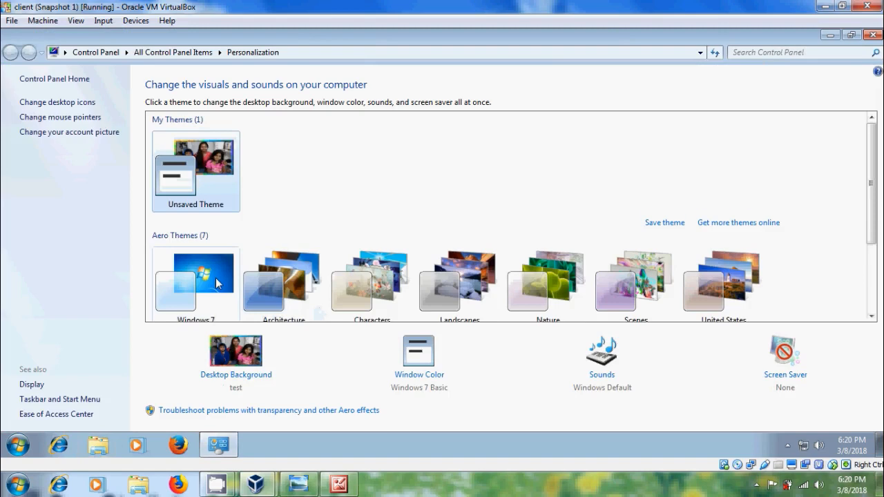
pyautogui.click(215, 278)
pyautogui.click(873, 38)
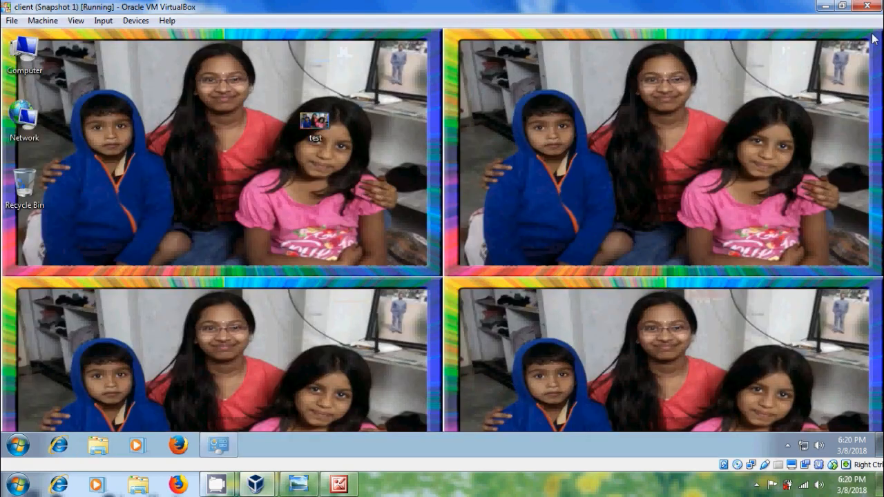
# Log off once more and log back on to recheck the enforced wallpaper.
pyautogui.click(18, 445)
pyautogui.moveTo(231, 411)
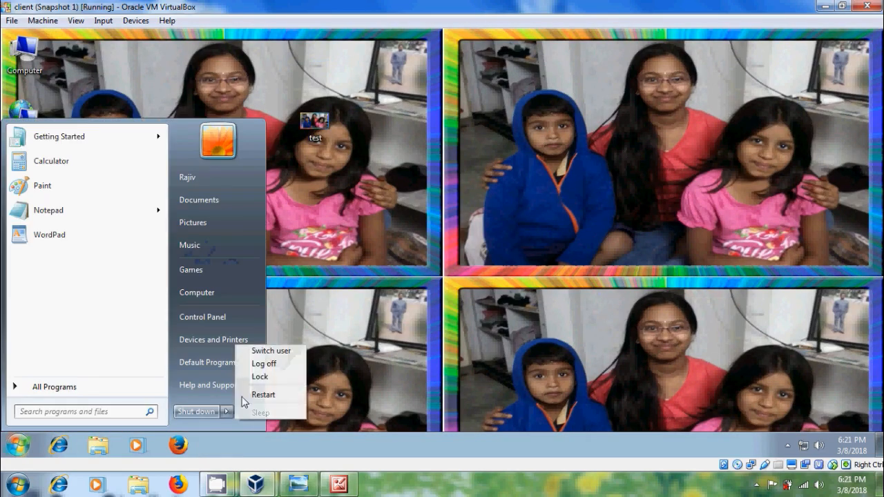
pyautogui.click(256, 364)
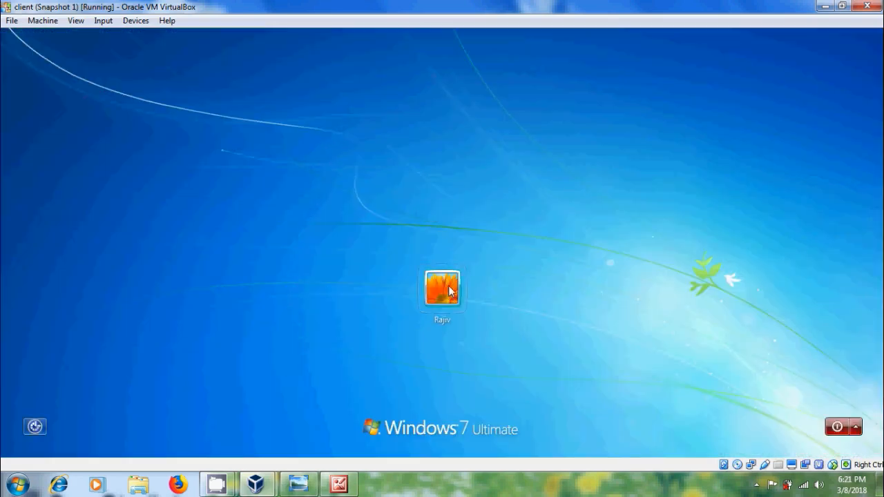
pyautogui.click(445, 288)
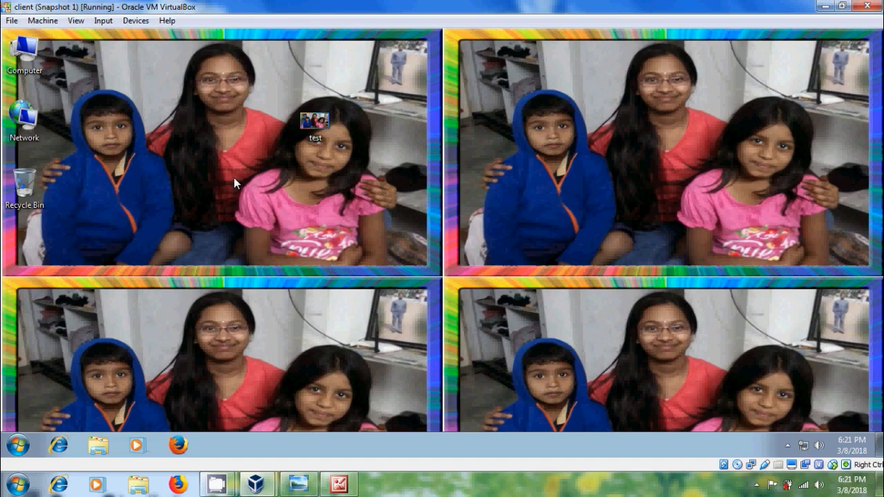
# Reopen Registry Editor with regedit and delete the Wallpaper and WallpaperStyle values from the System key.
pyautogui.press('super+r')
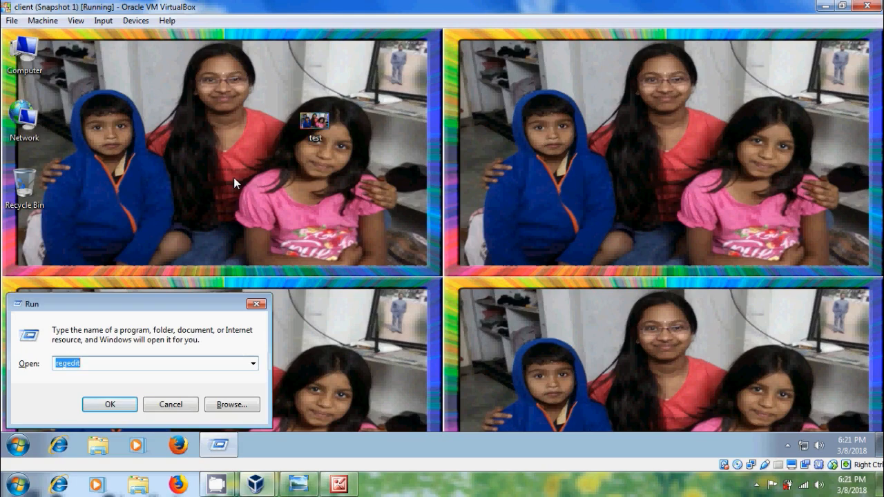
pyautogui.press('Return')
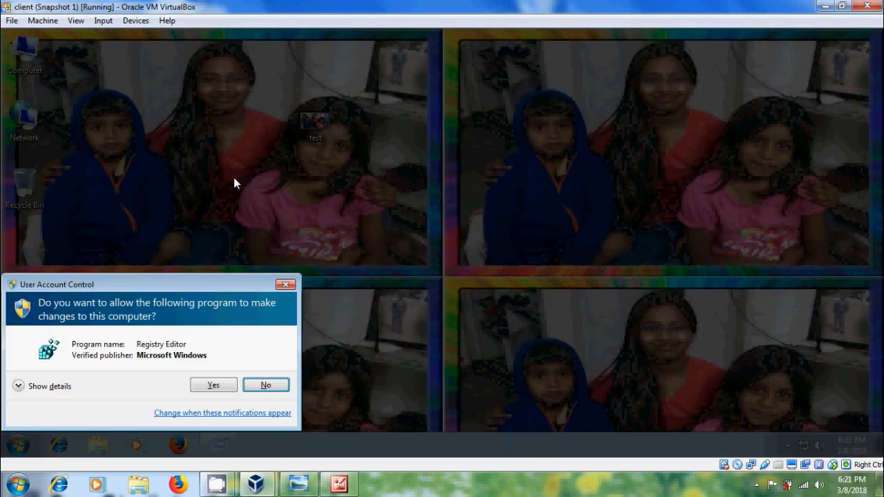
pyautogui.click(209, 385)
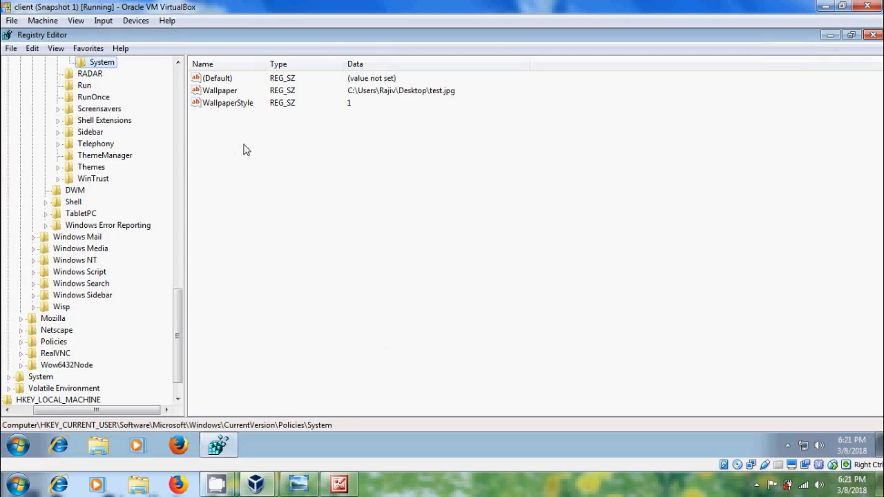
pyautogui.moveTo(255, 143); pyautogui.dragTo(223, 91)
pyautogui.rightClick(222, 91)
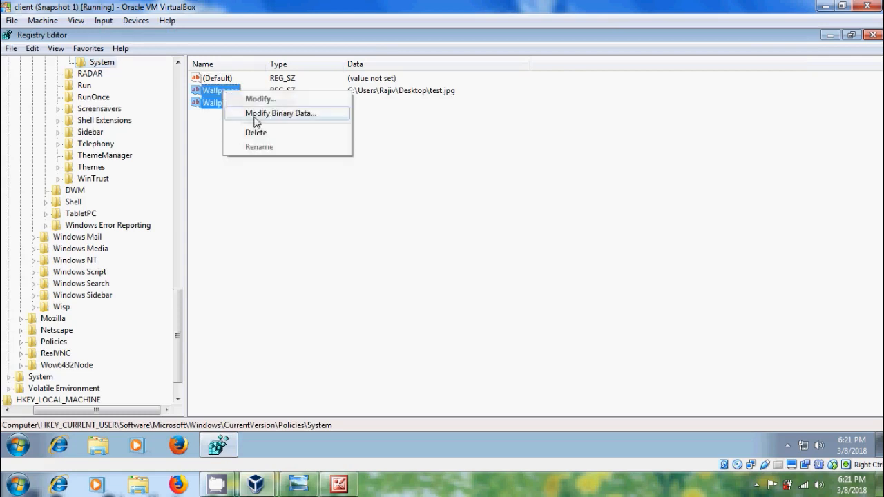
pyautogui.click(273, 134)
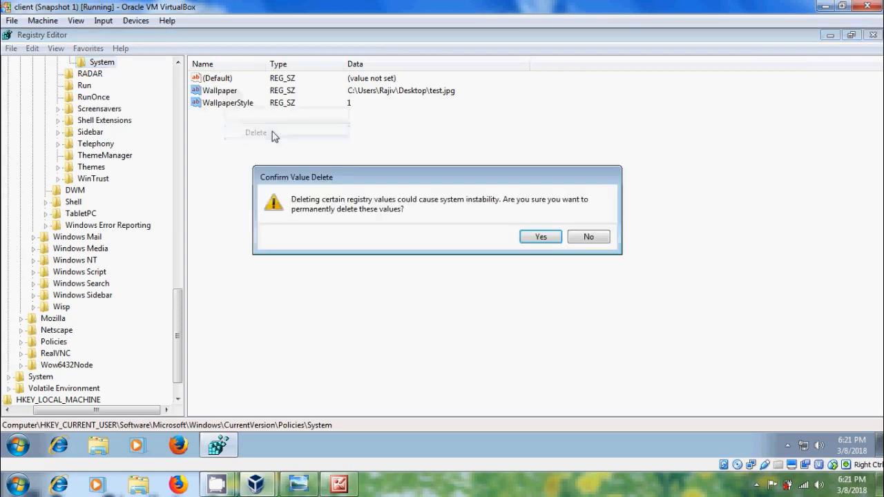
pyautogui.click(540, 237)
pyautogui.click(872, 38)
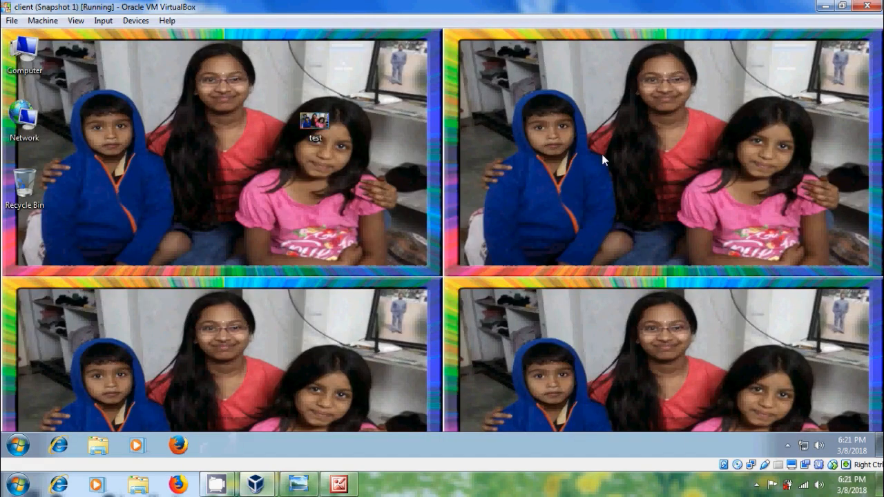
# Apply the Windows 7 Aero theme from the desktop personalization settings and close the window.
pyautogui.rightClick(405, 133)
pyautogui.click(467, 271)
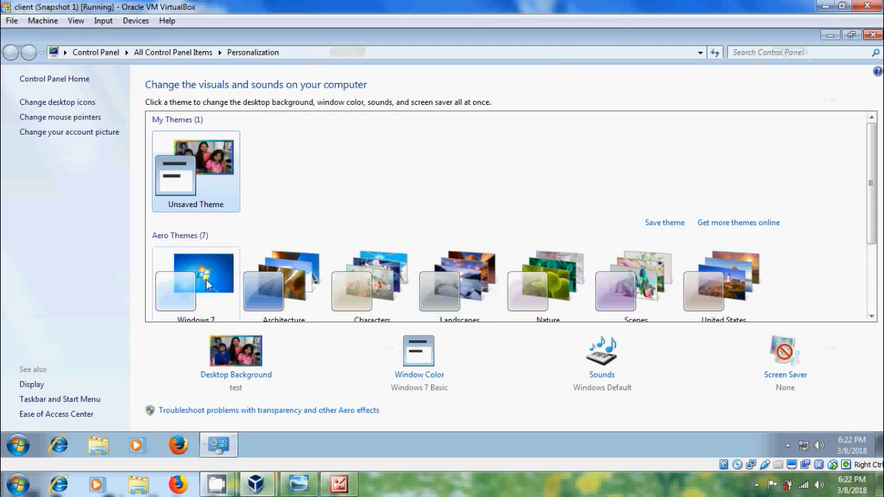
pyautogui.click(208, 283)
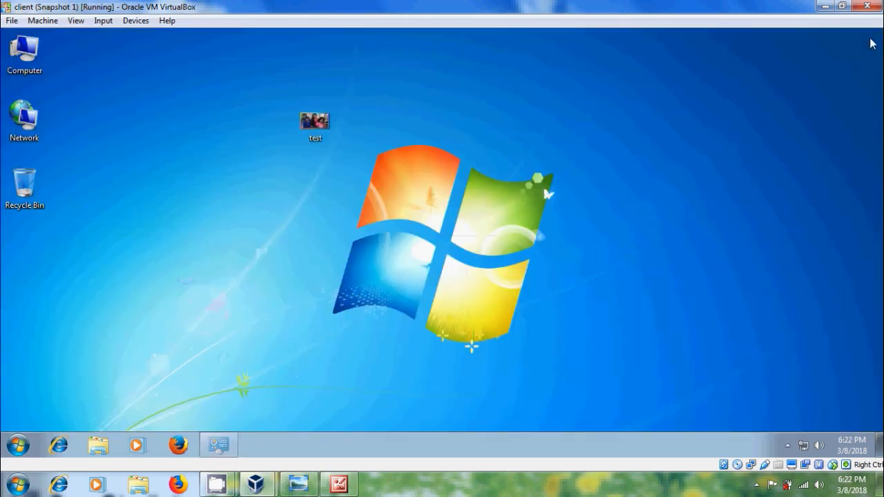
pyautogui.hotkey('alt', 'F4')
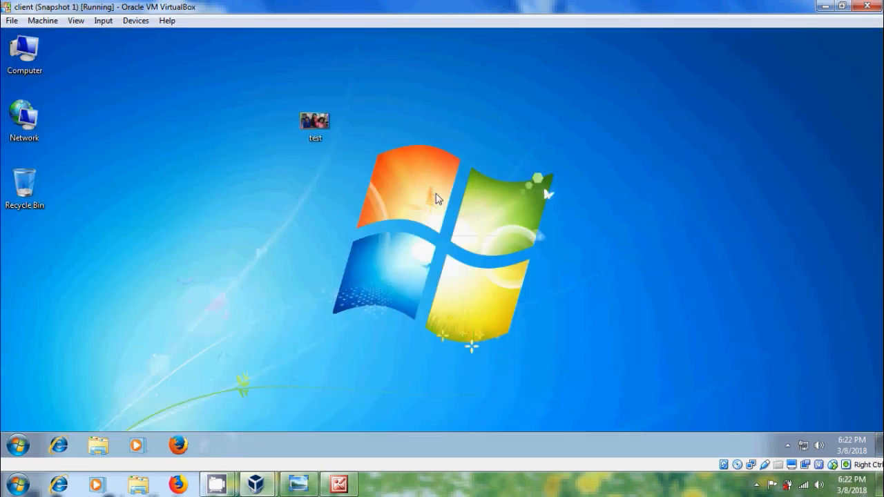
# Switch to the wallchange image in Windows Photo Viewer on the host computer.
pyautogui.click(301, 483)
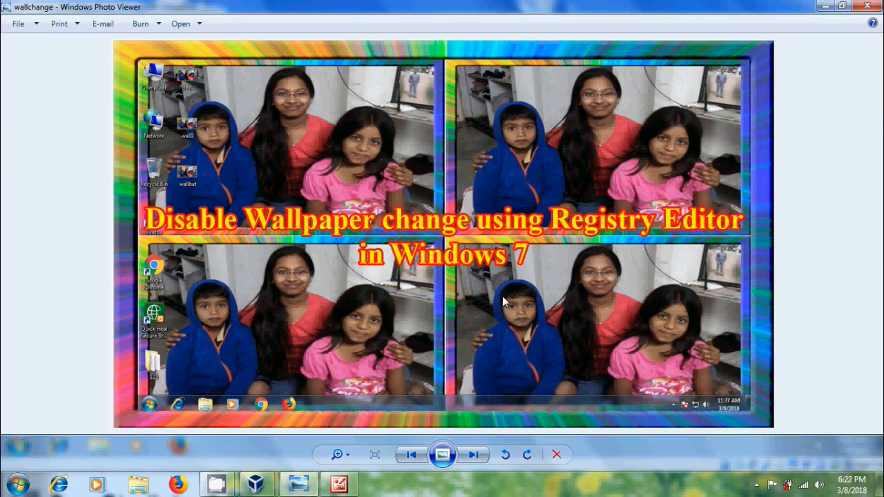